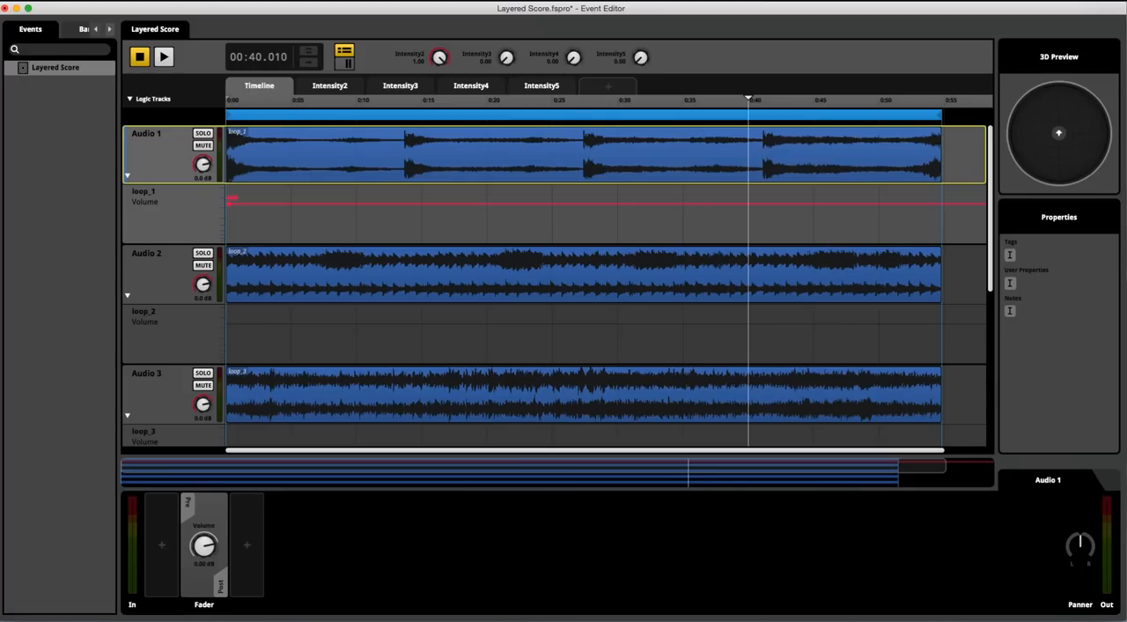
# Open the Audio Bin's music folder and preview loop_1.wav and loop_2.wav.
pyautogui.click(204, 91)
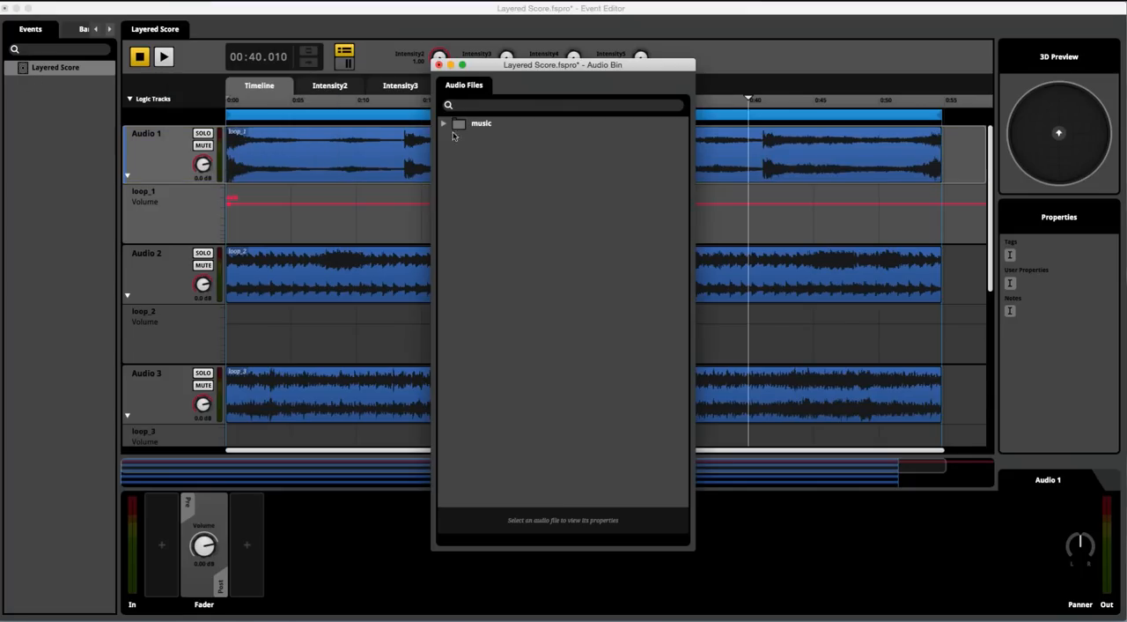
pyautogui.click(443, 124)
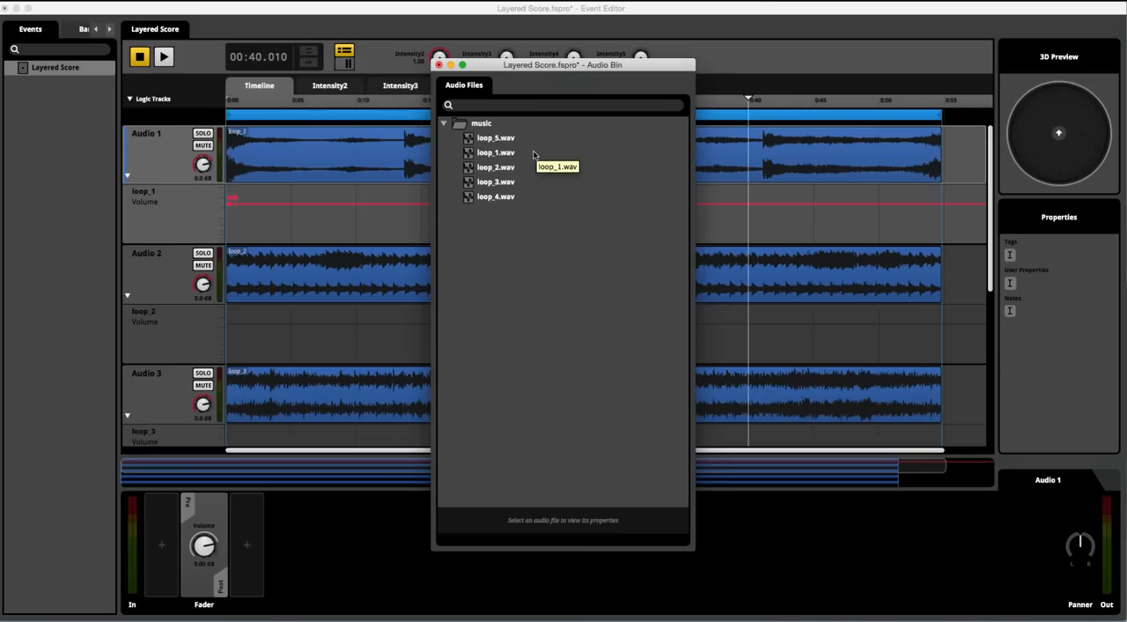
pyautogui.click(489, 153)
pyautogui.click(442, 539)
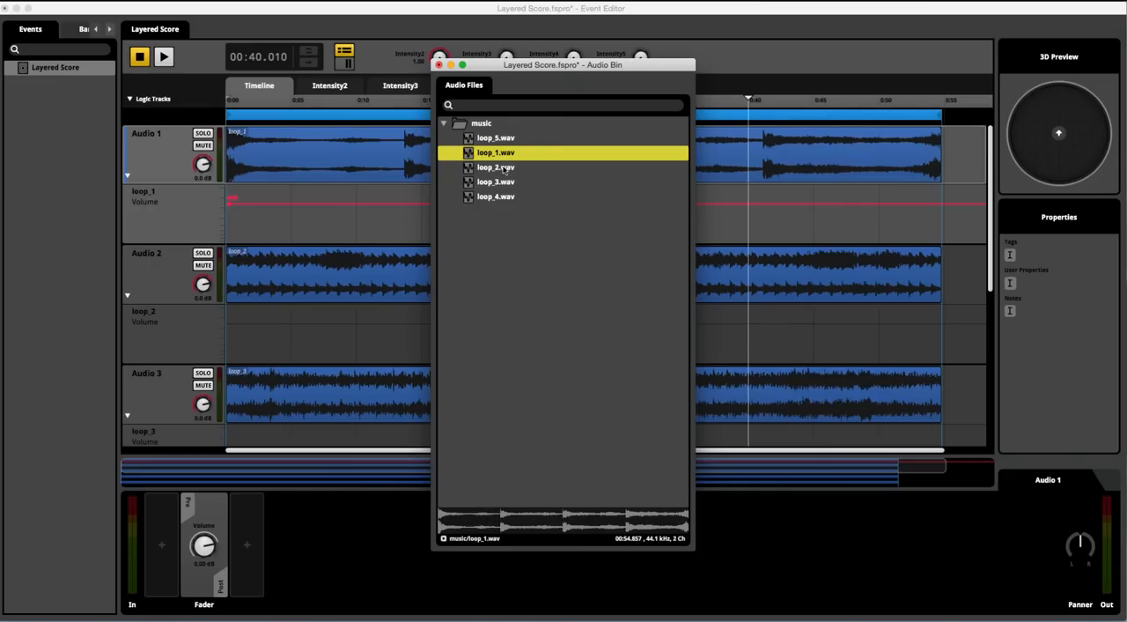
pyautogui.press('Down')
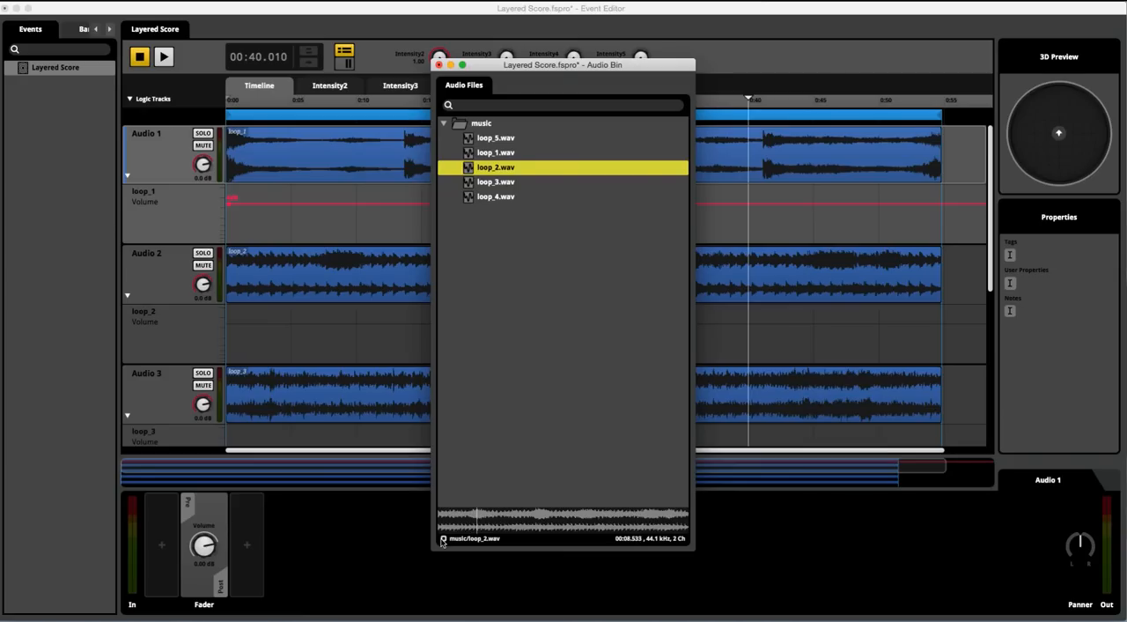
pyautogui.click(443, 538)
# Preview loop_3.wav and loop_4.wav in the Audio Bin.
pyautogui.click(495, 182)
pyautogui.click(442, 538)
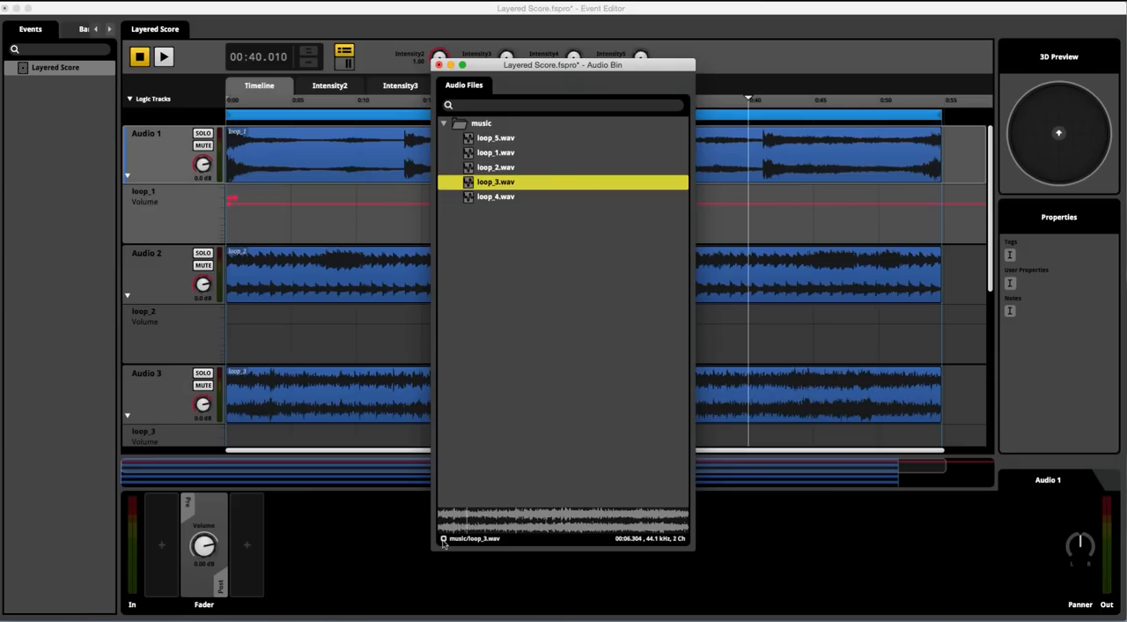
pyautogui.click(444, 539)
pyautogui.click(491, 198)
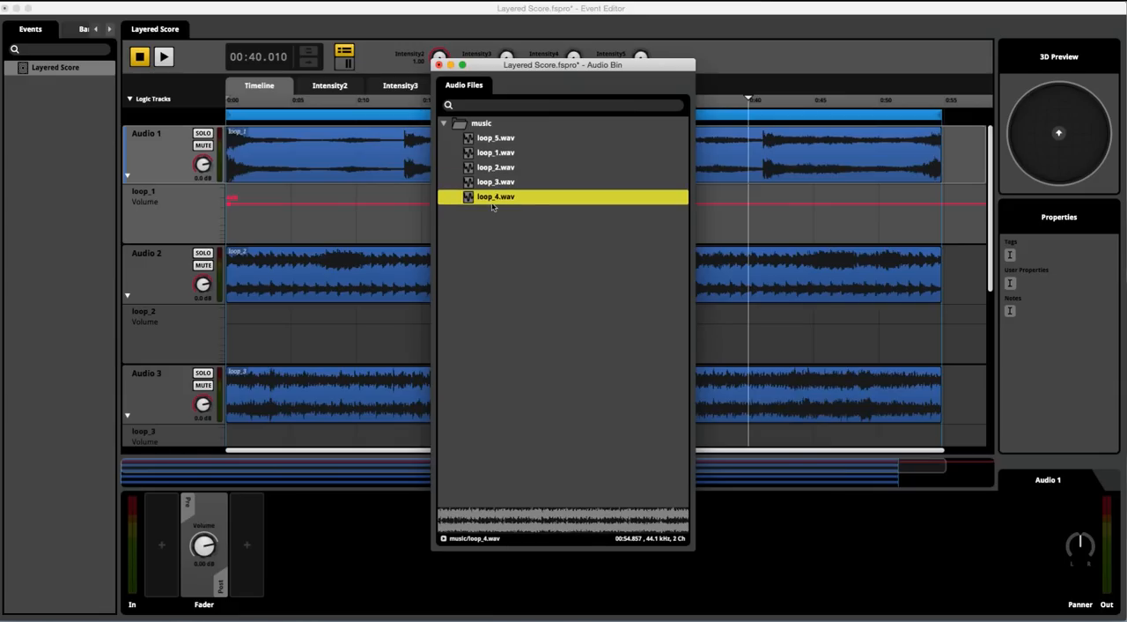
pyautogui.click(443, 538)
pyautogui.click(443, 539)
# Preview loop_5.wav and close the Audio Bin.
pyautogui.click(482, 139)
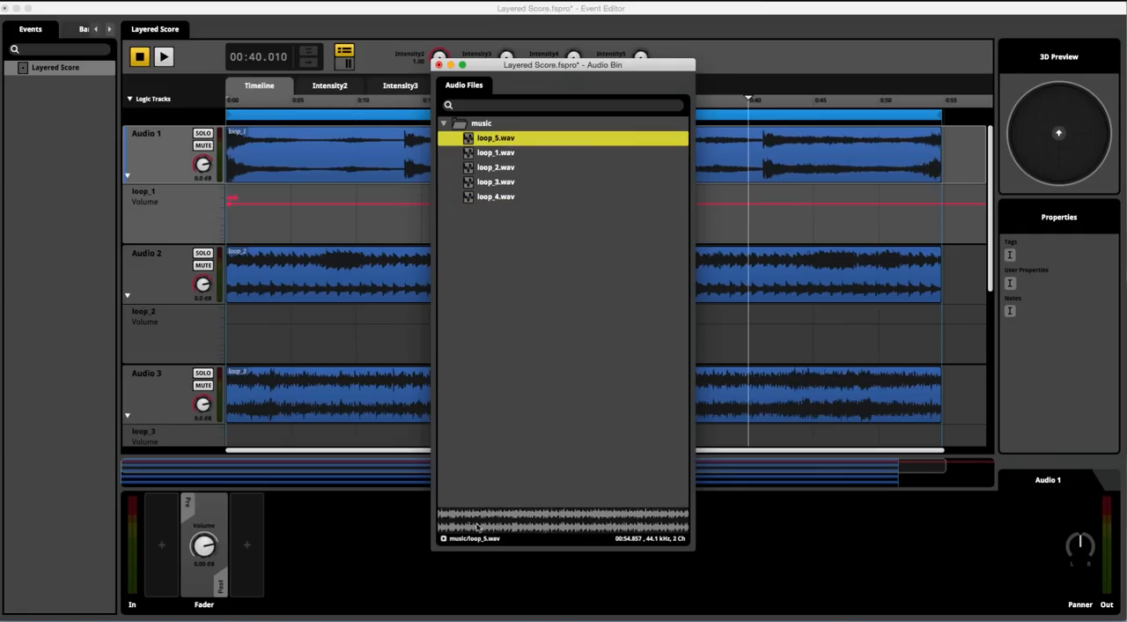
pyautogui.click(442, 539)
pyautogui.click(443, 539)
pyautogui.click(439, 65)
# Play the Layered Score event and inspect the Intensity2 parameter's name and range settings without changing them.
pyautogui.click(139, 58)
pyautogui.click(163, 58)
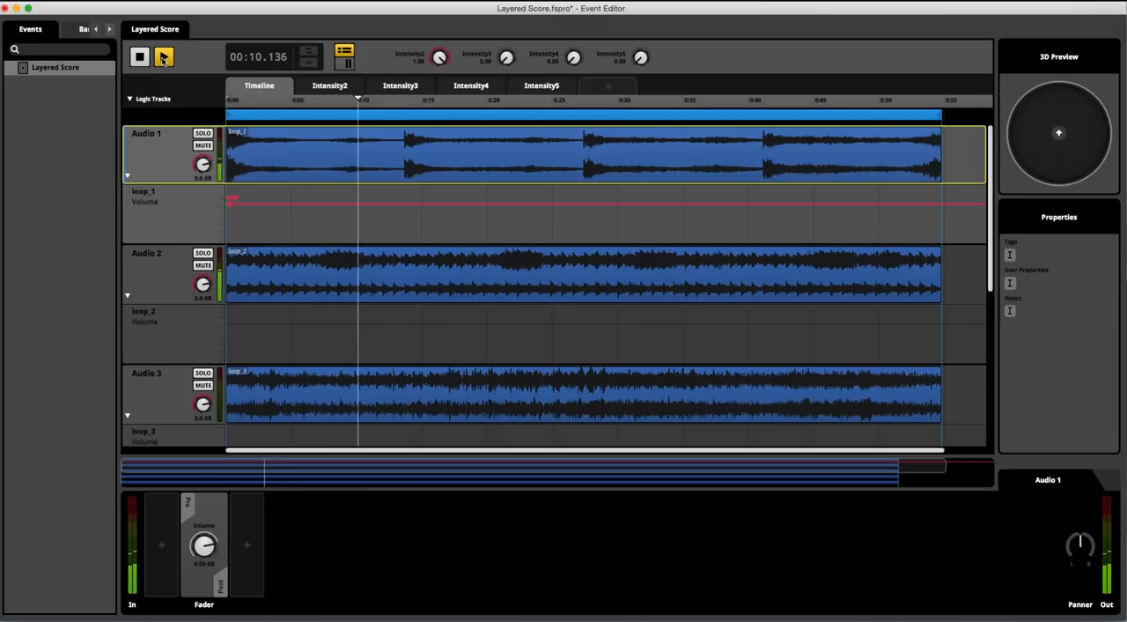
pyautogui.click(335, 86)
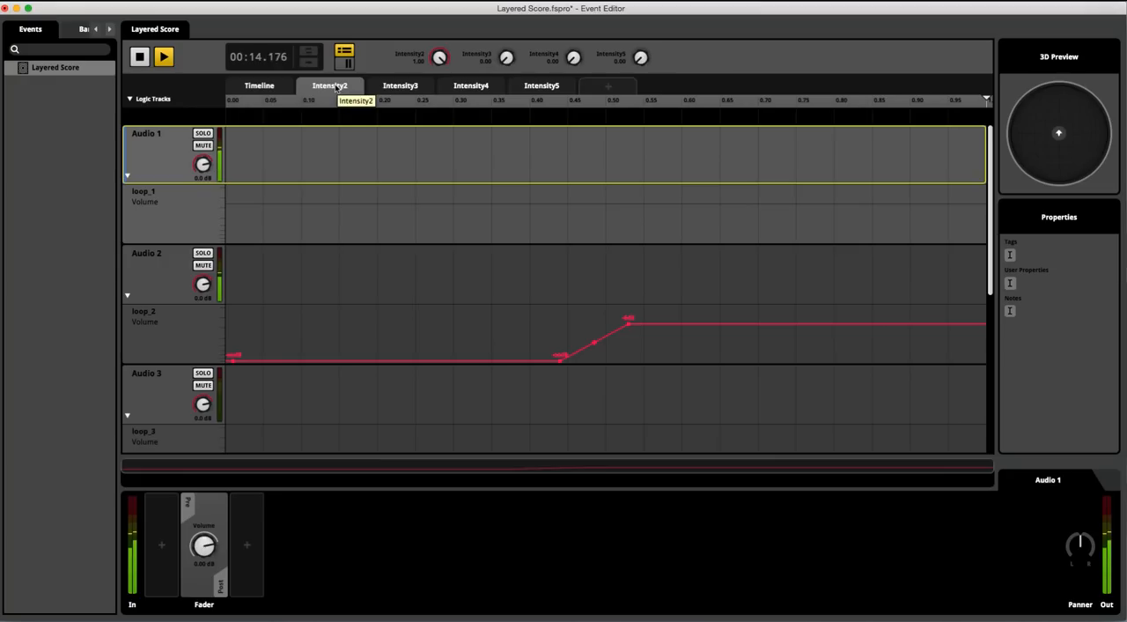
pyautogui.rightClick(335, 86)
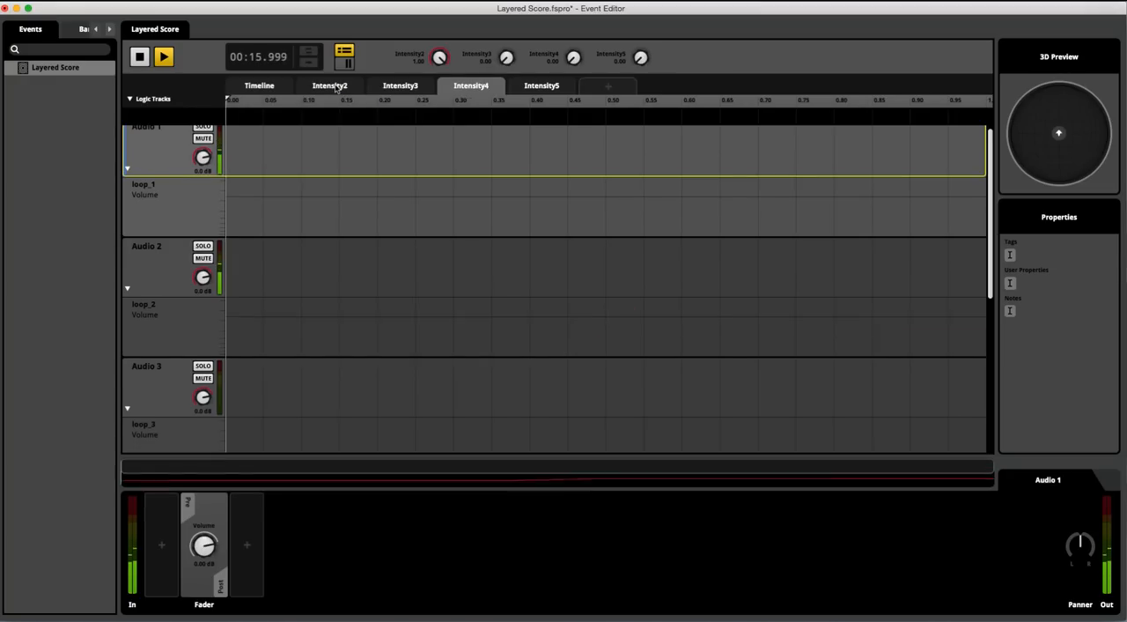
pyautogui.click(356, 123)
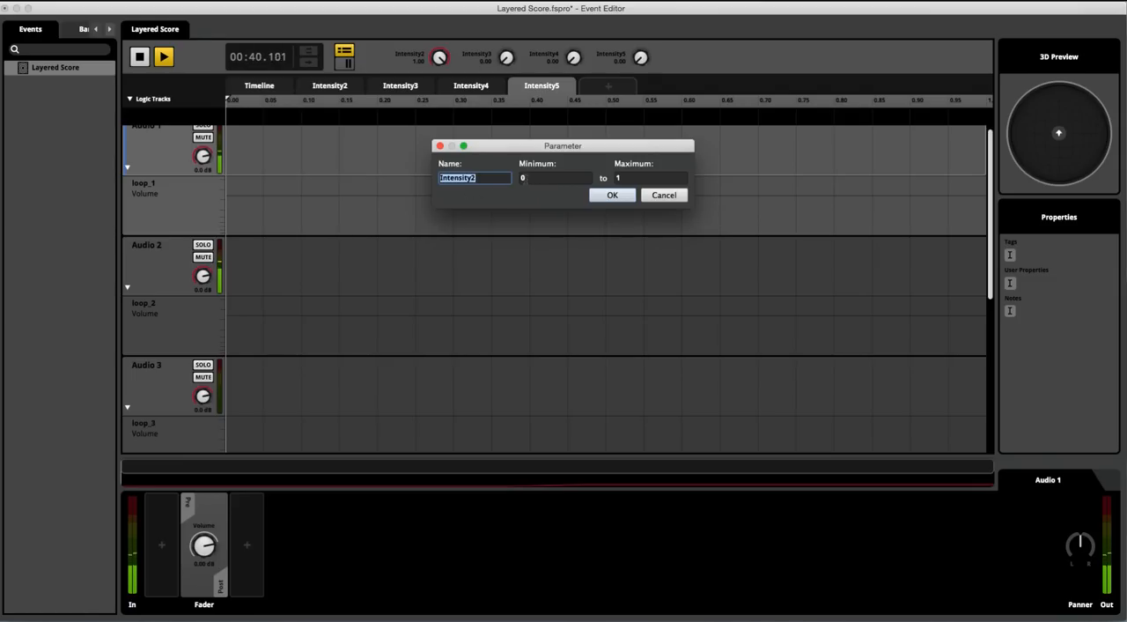
pyautogui.click(665, 195)
pyautogui.scroll(1, 418, 188)
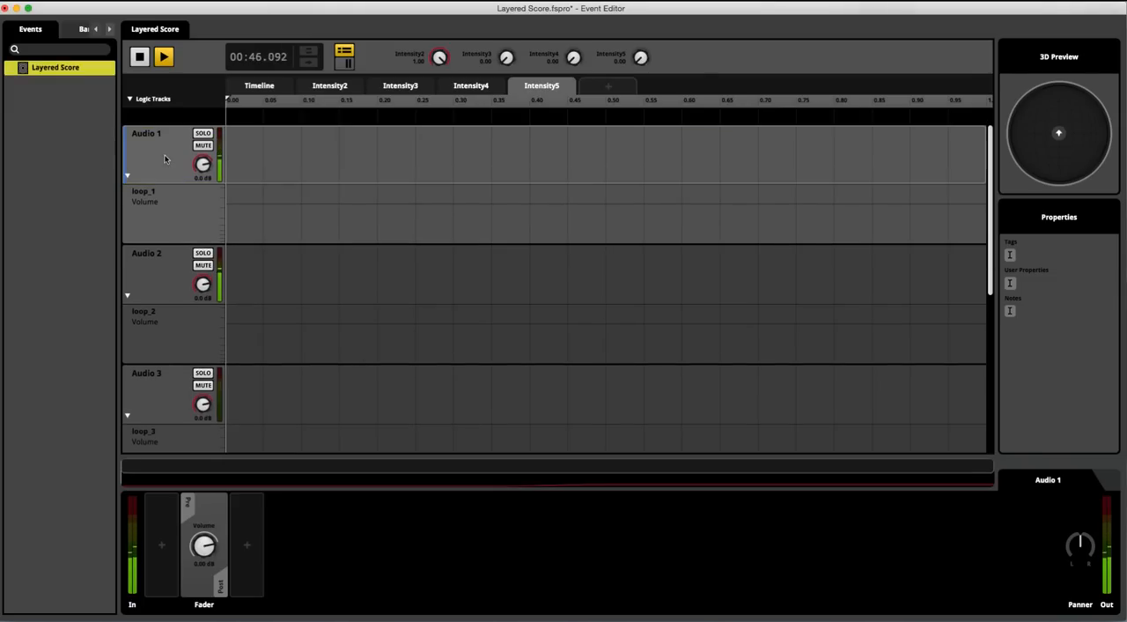
# Examine loop_2's volume curve on the Intensity2 parameter and the automation options for the loop_2 clip's volume on the timeline.
pyautogui.click(331, 86)
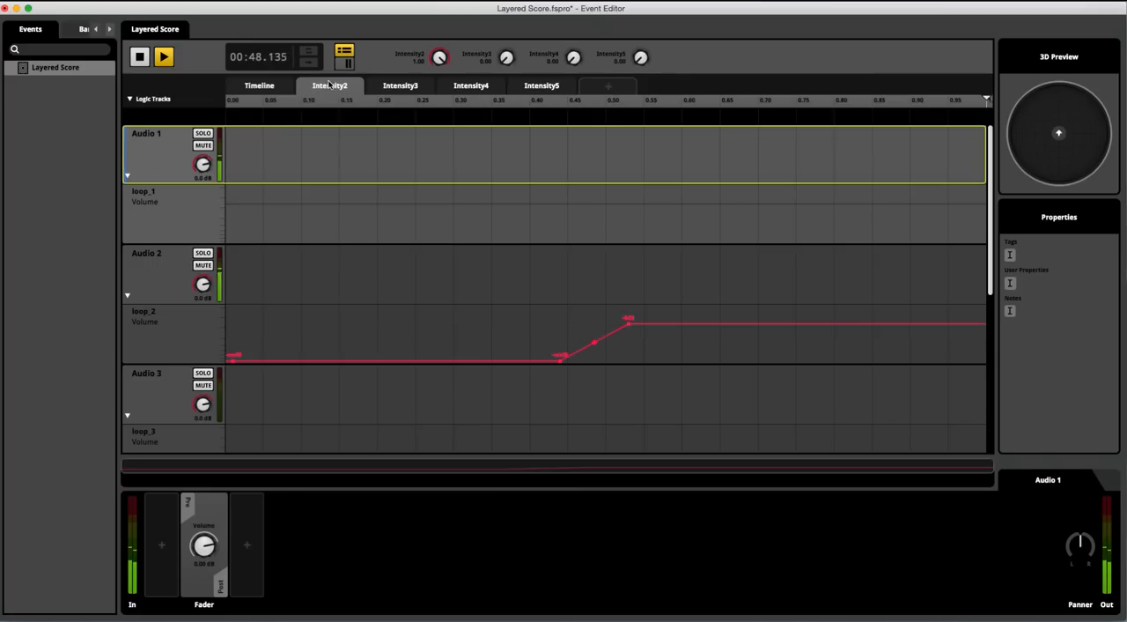
pyautogui.scroll(-3, 328, 89)
pyautogui.scroll(3, 328, 89)
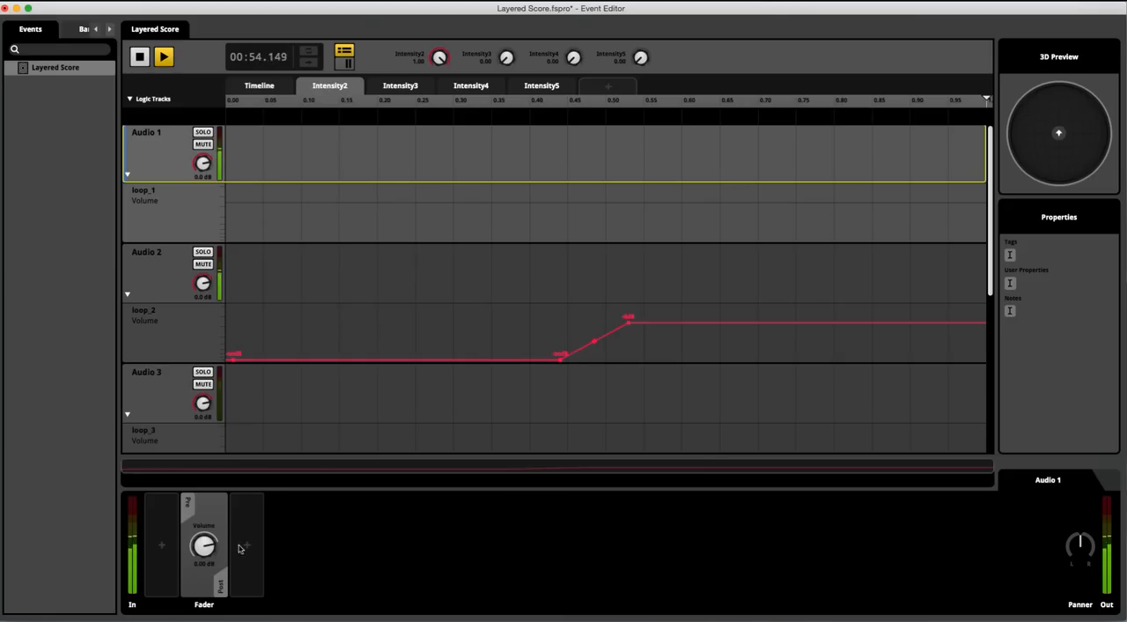
pyautogui.click(260, 86)
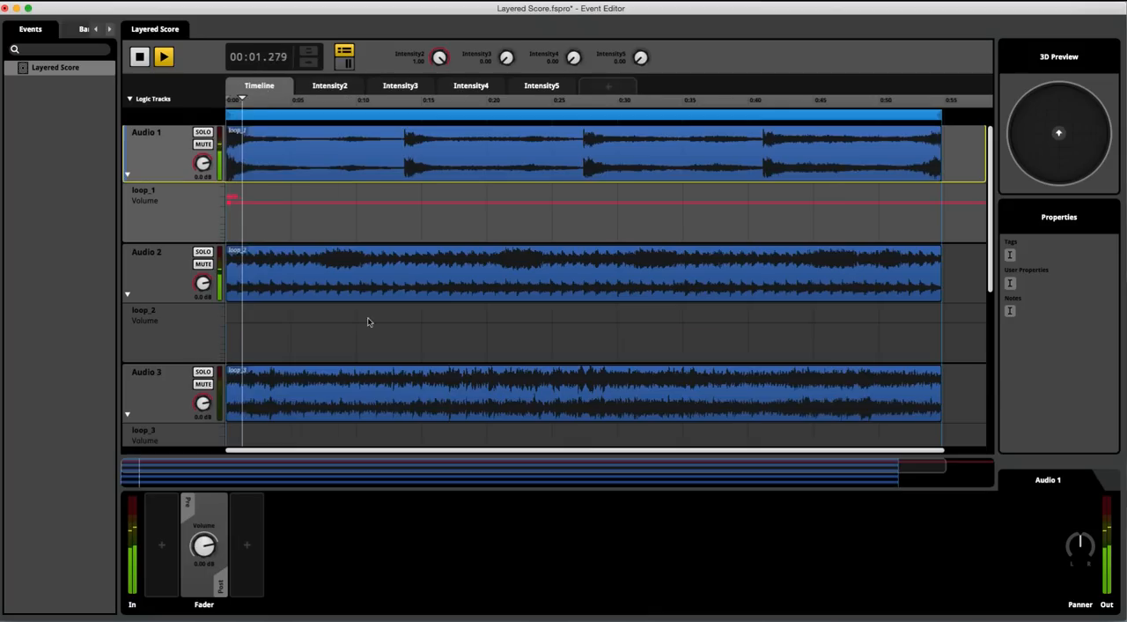
pyautogui.click(298, 293)
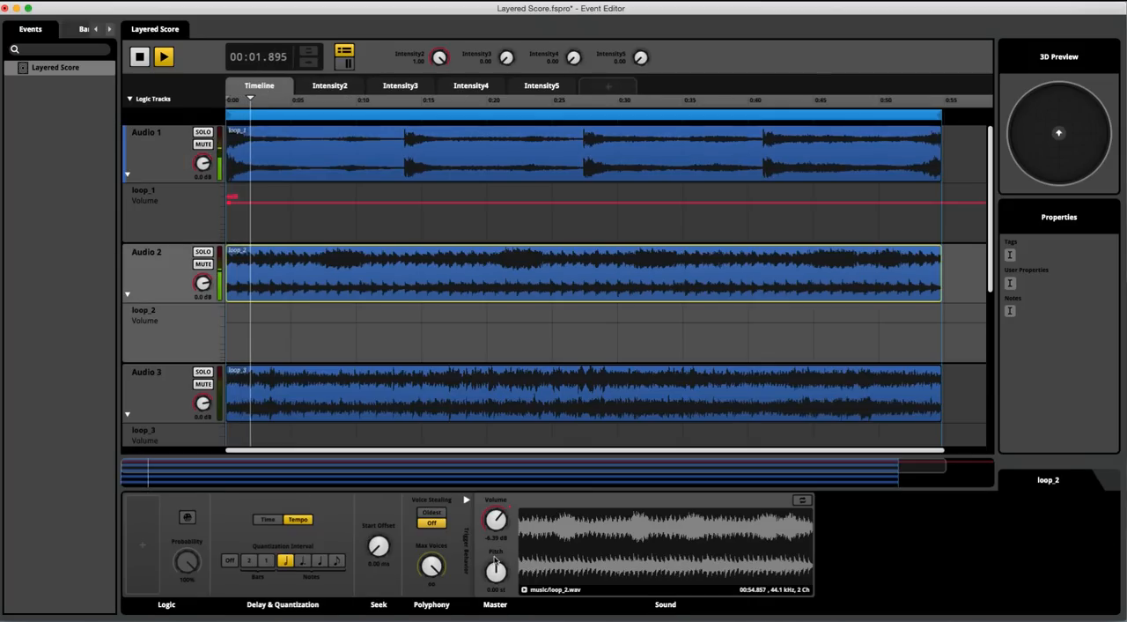
pyautogui.rightClick(498, 526)
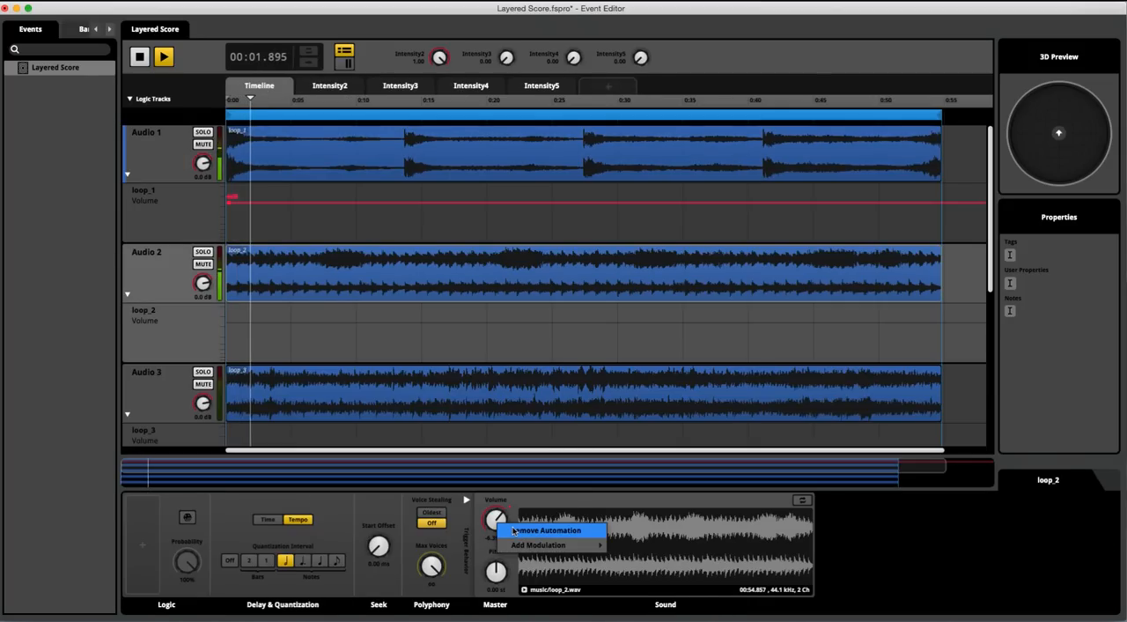
# Sweep the Intensity2 parameter down and back up to 1.00 during playback to hear loop_2's volume response.
pyautogui.click(330, 86)
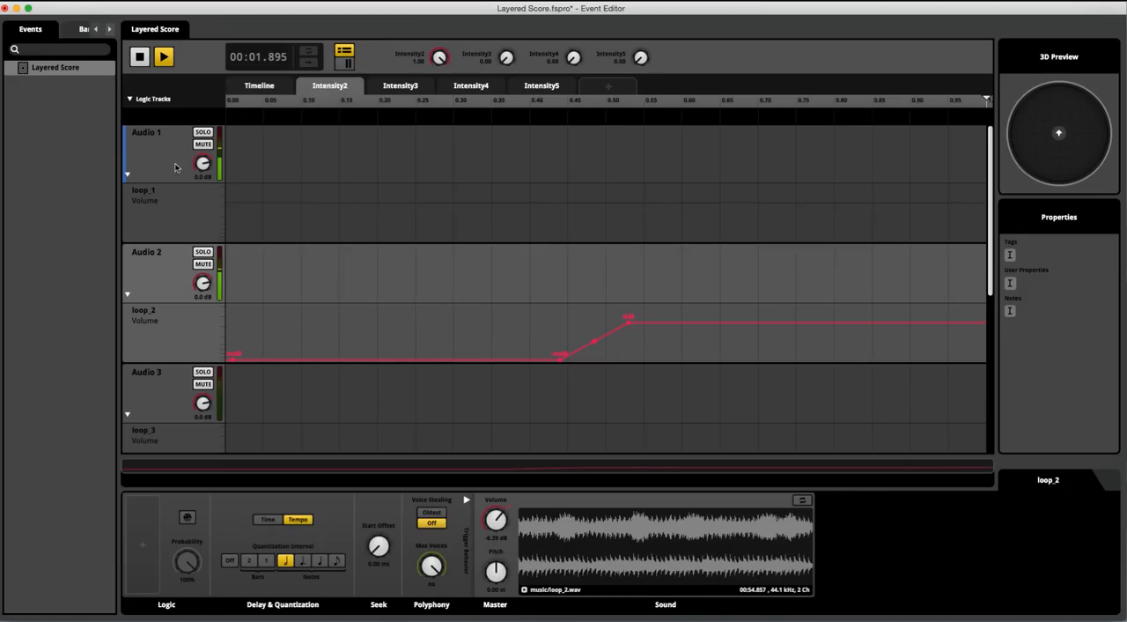
pyautogui.click(148, 168)
pyautogui.moveTo(440, 58); pyautogui.dragTo(439, 99)
pyautogui.moveTo(440, 57); pyautogui.dragTo(439, 0)
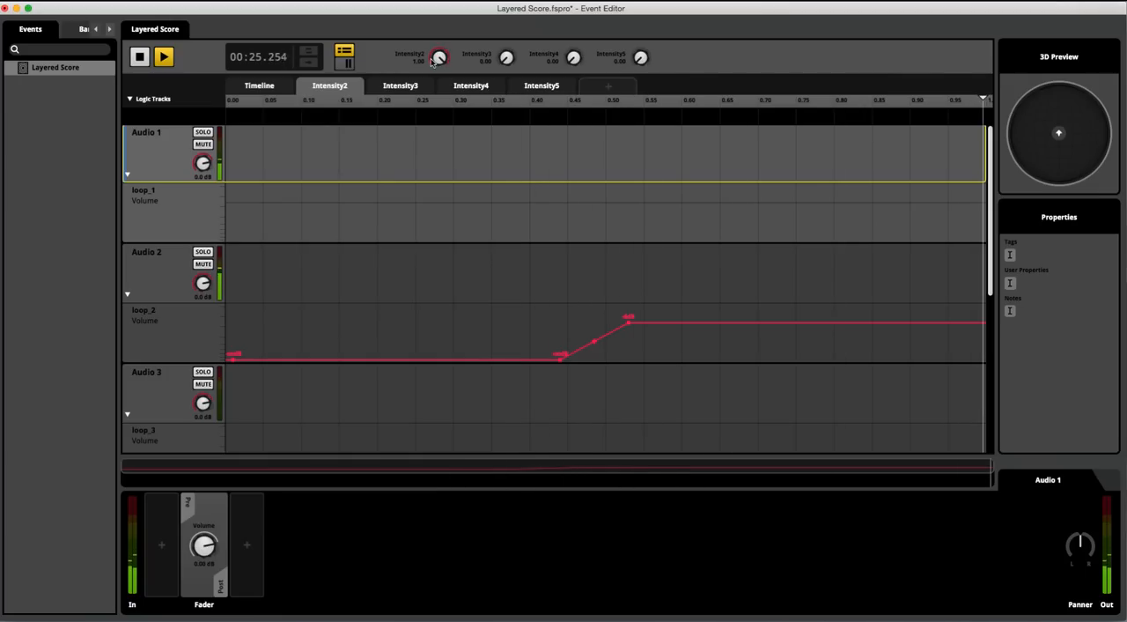
# Examine loop_3's volume automation curve on the Intensity3 parameter.
pyautogui.click(389, 91)
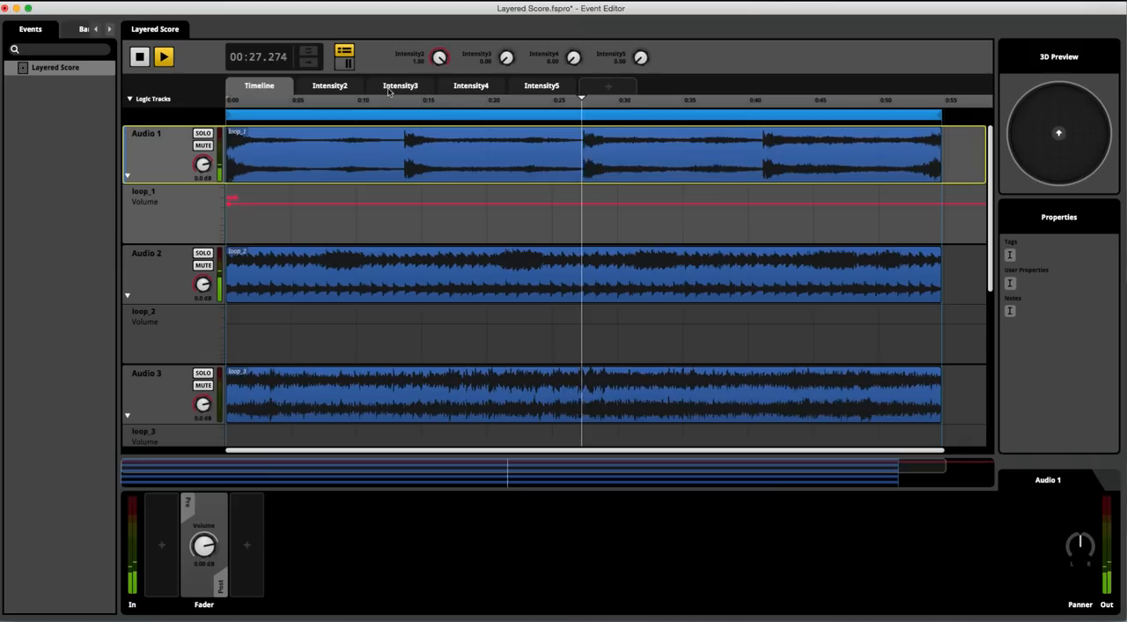
pyautogui.click(389, 92)
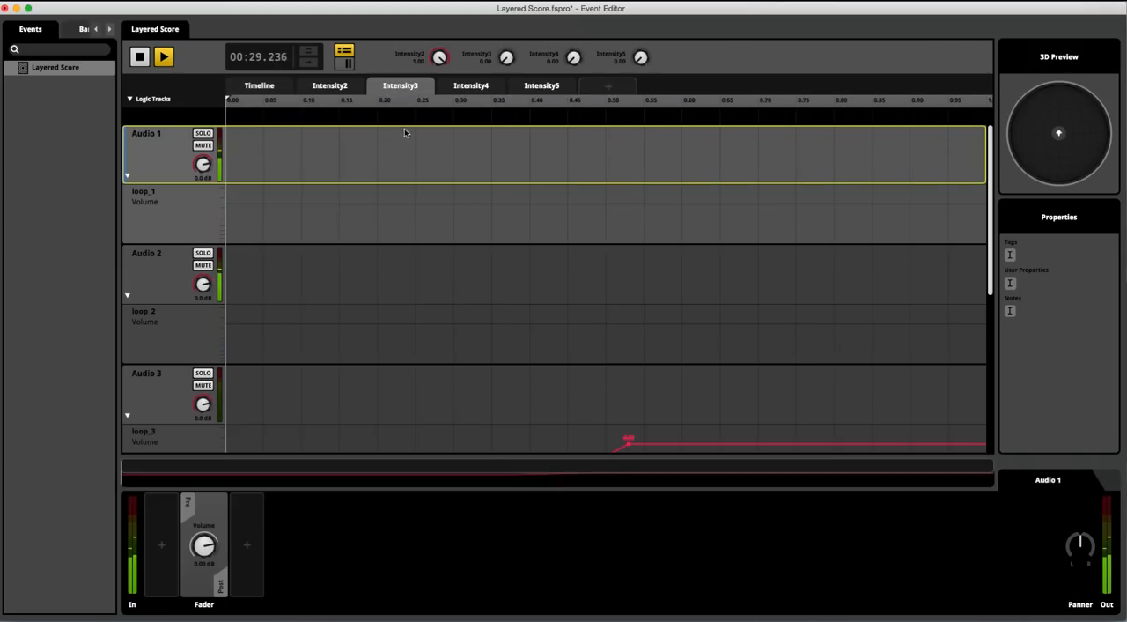
pyautogui.scroll(-3, 438, 324)
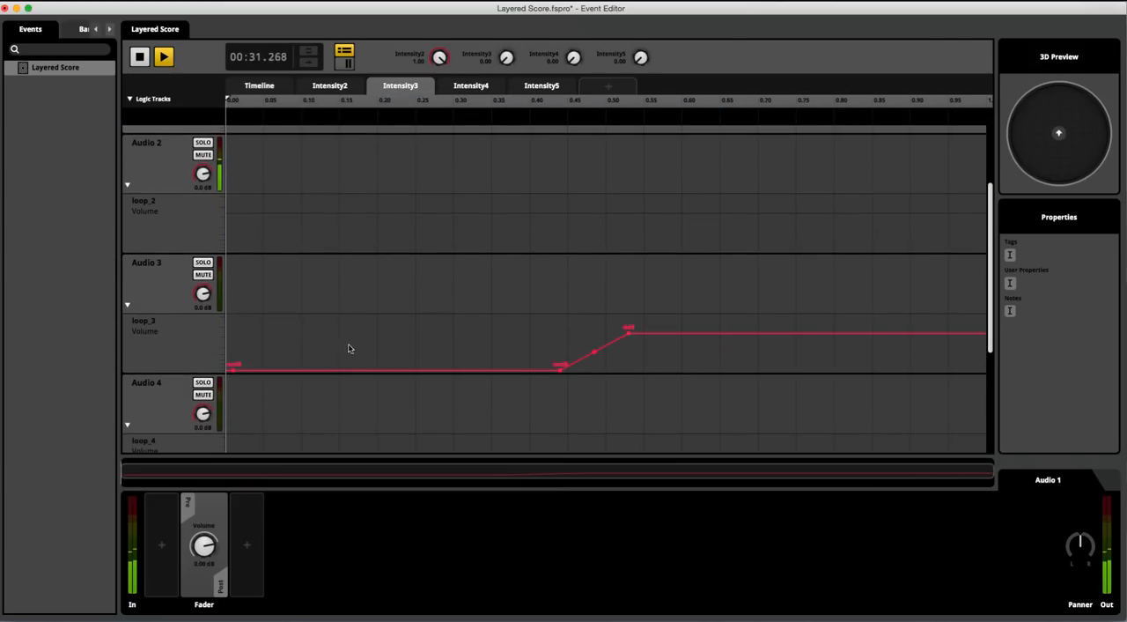
pyautogui.scroll(3, 201, 188)
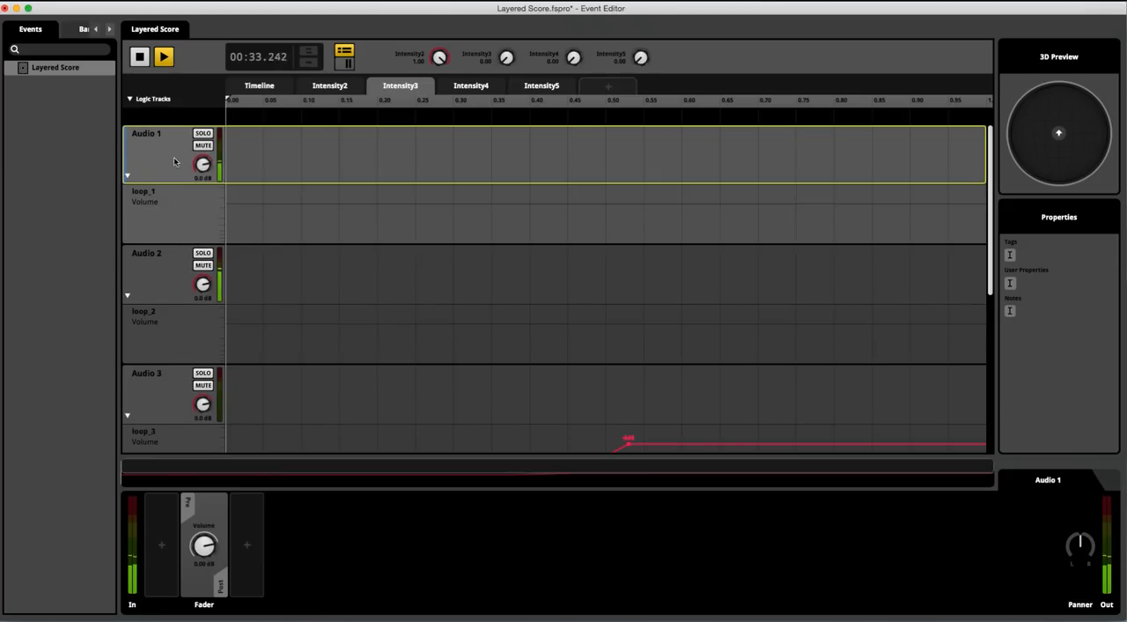
pyautogui.scroll(-3, 425, 308)
# Raise Intensity3, Intensity4 and Intensity5 to 1.00 one after another while the event plays.
pyautogui.moveTo(507, 57); pyautogui.dragTo(506, 20)
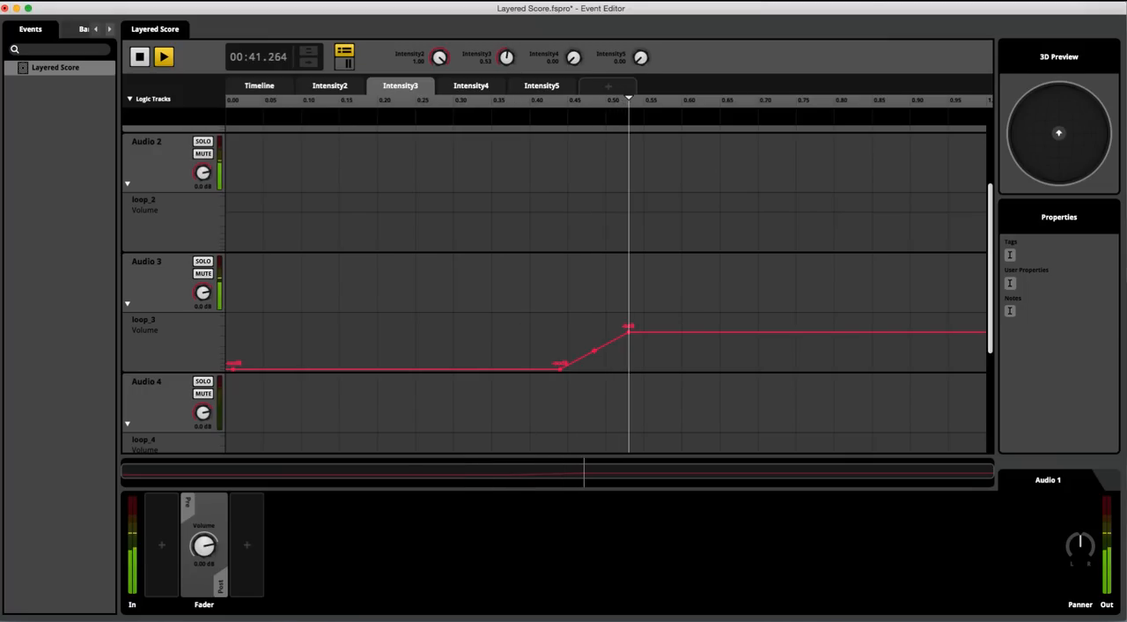
pyautogui.moveTo(508, 59); pyautogui.dragTo(508, 18)
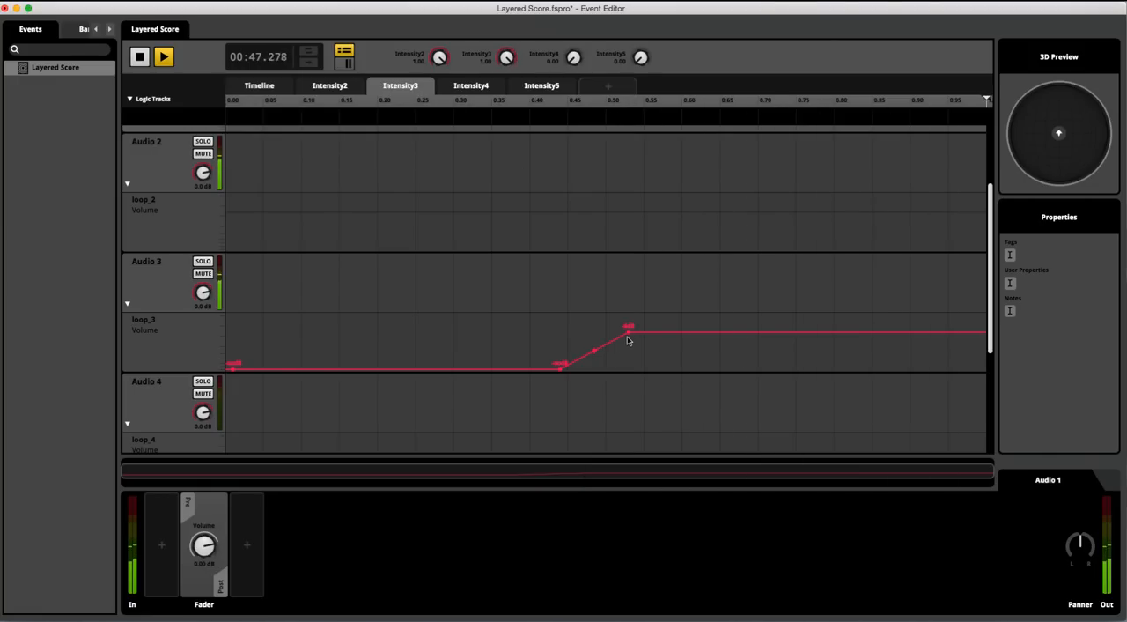
pyautogui.moveTo(570, 60); pyautogui.dragTo(570, 31)
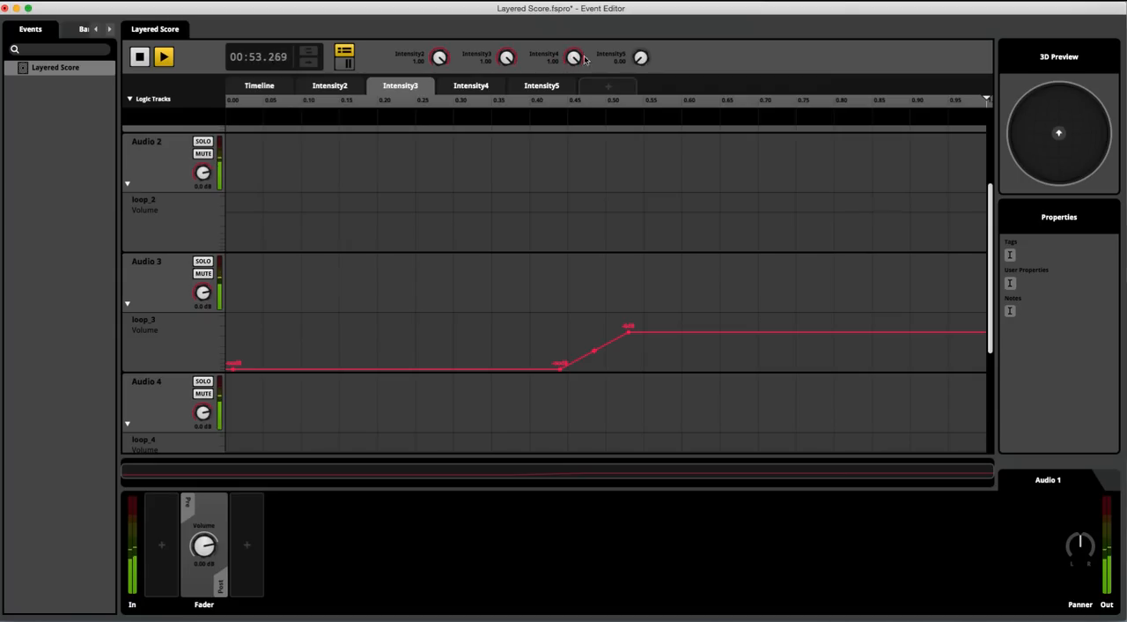
pyautogui.moveTo(640, 65); pyautogui.dragTo(639, 39)
# Review the Intensity4 parameter's tracks and examine loop_5's volume automation curve on the Intensity5 parameter.
pyautogui.click(482, 92)
pyautogui.scroll(5, 259, 160)
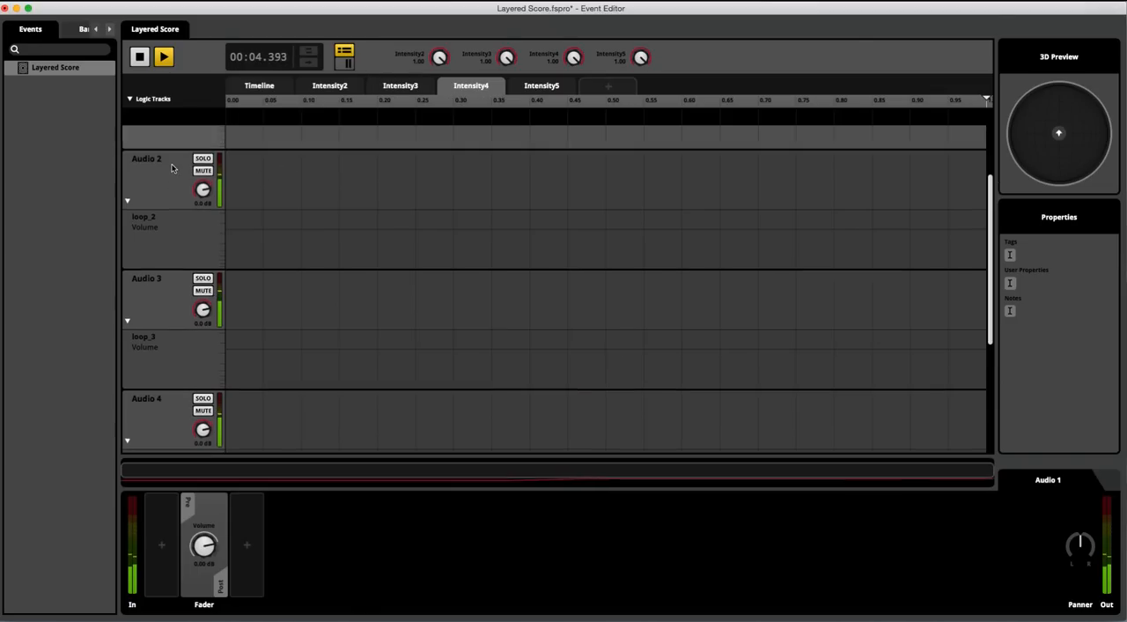
pyautogui.click(544, 88)
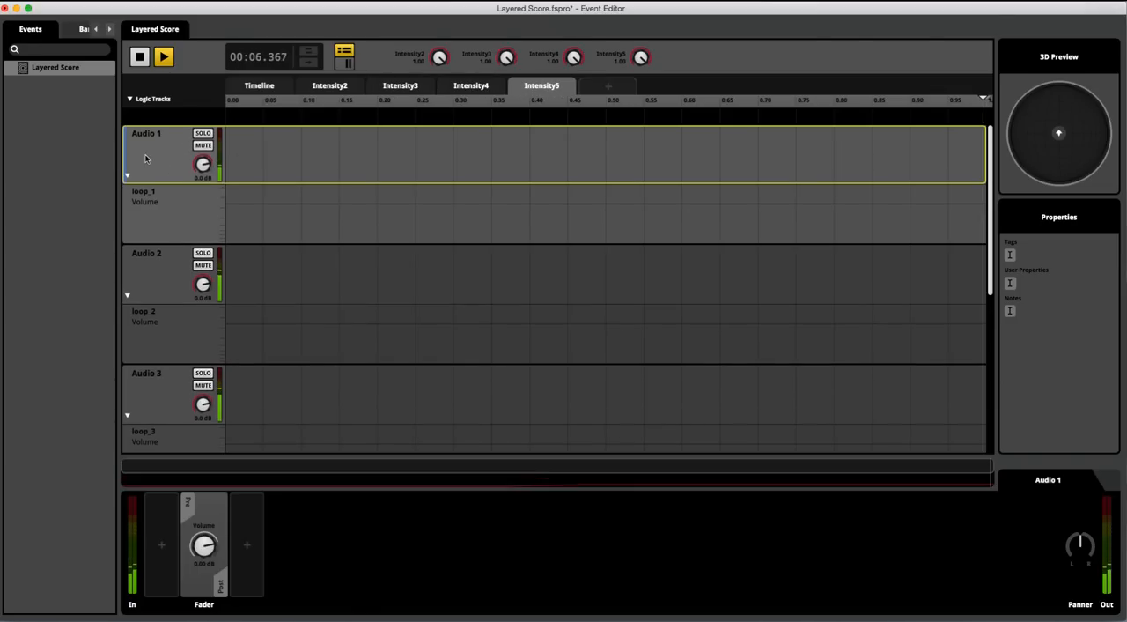
pyautogui.scroll(-4, 189, 363)
pyautogui.scroll(-4, 188, 362)
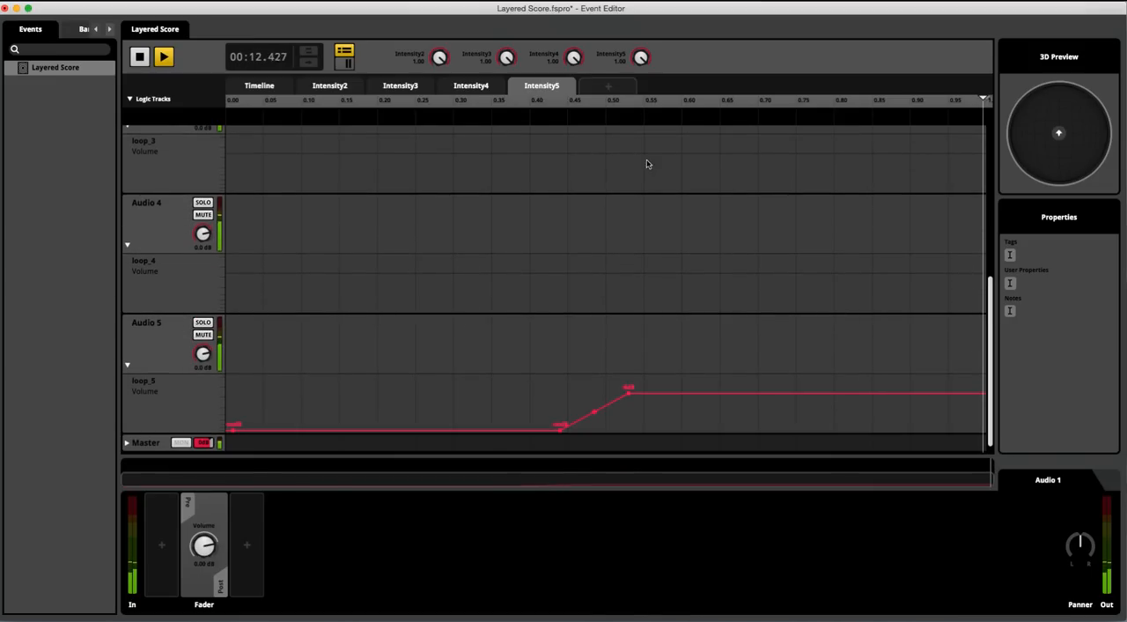
# Lower Intensity2 to 0.01 and both Intensity3 and Intensity4 to 0.00 during playback.
pyautogui.moveTo(439, 57); pyautogui.dragTo(440, 145)
pyautogui.moveTo(508, 57); pyautogui.dragTo(508, 147)
pyautogui.moveTo(573, 57); pyautogui.dragTo(573, 145)
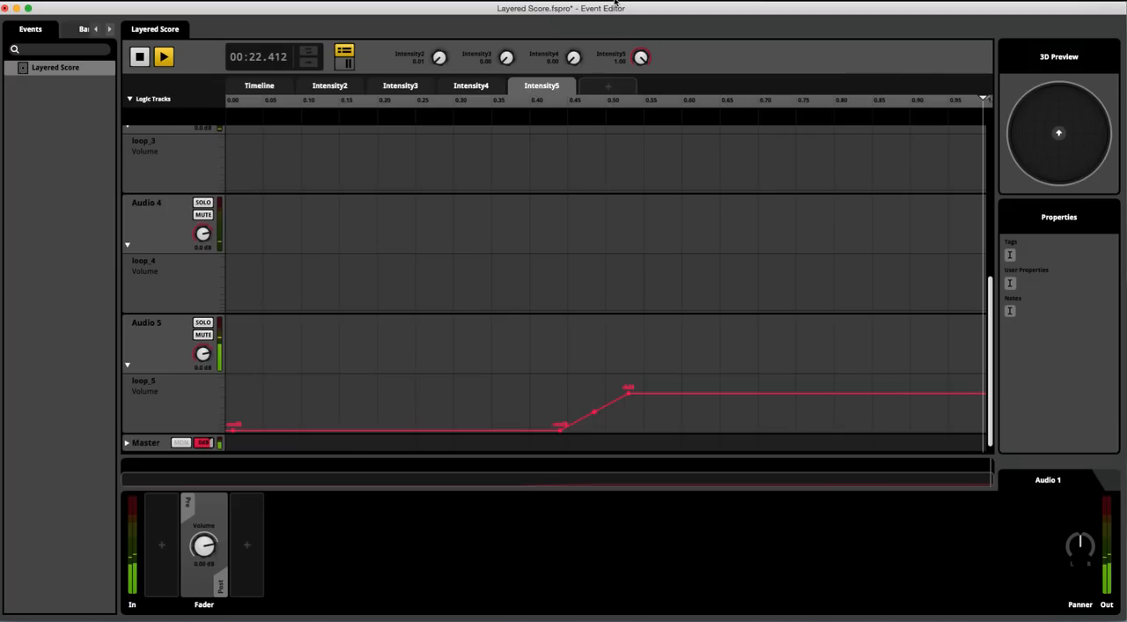
# Raise Intensity4 to 1.00, lower Intensity5 to 0.00, and stop playback.
pyautogui.moveTo(573, 60); pyautogui.dragTo(573, 9)
pyautogui.moveTo(643, 56); pyautogui.dragTo(643, 144)
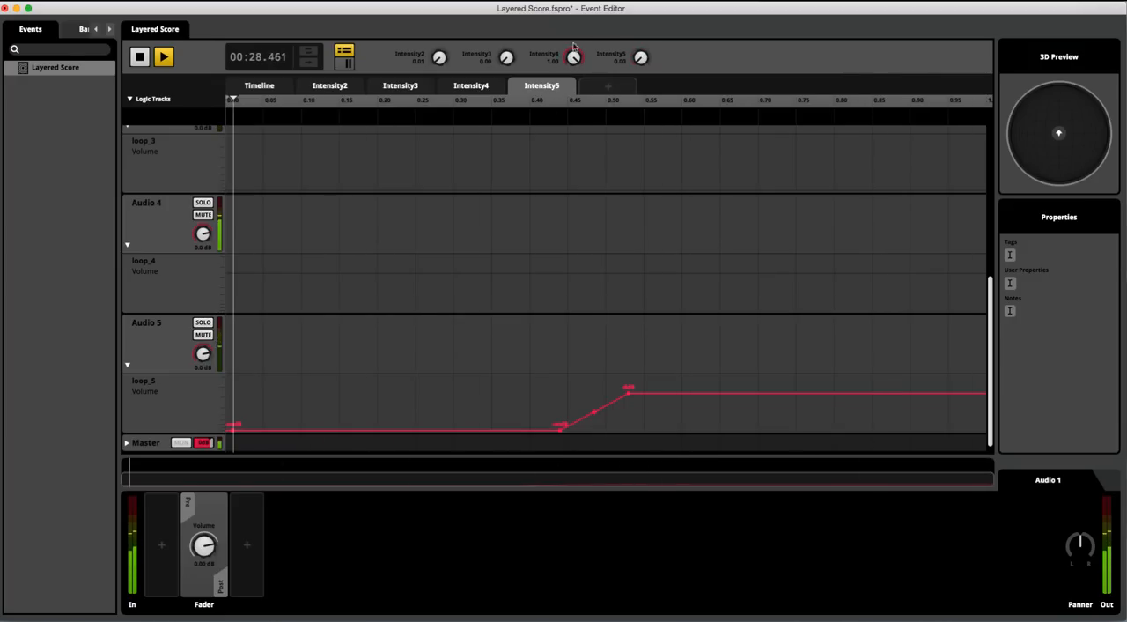
pyautogui.click(139, 58)
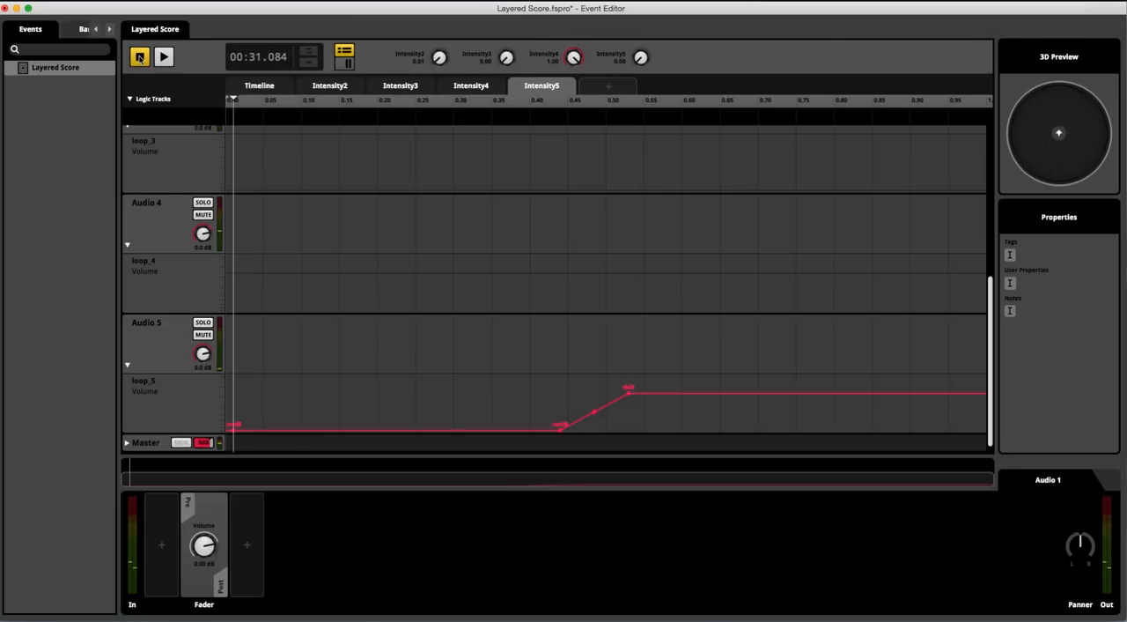